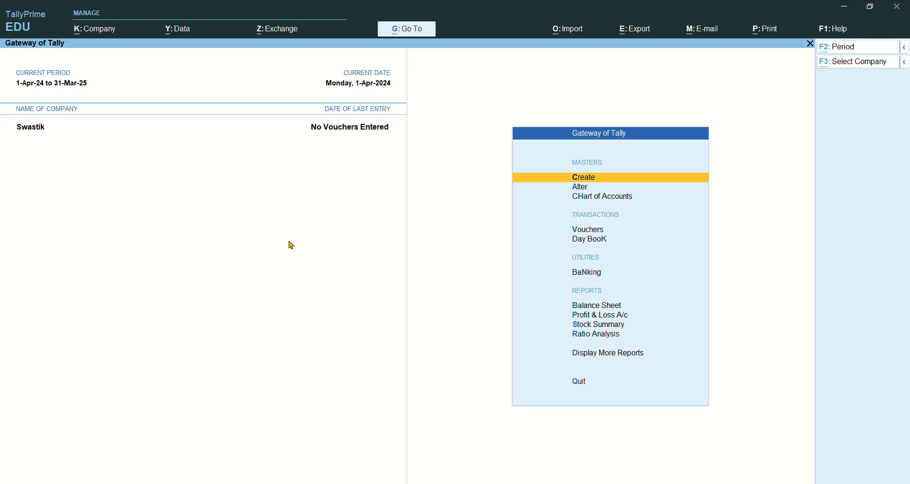
- Start a new company and name it Abc Enterprises
{"action": "left_click", "coordinate": [104, 33]}
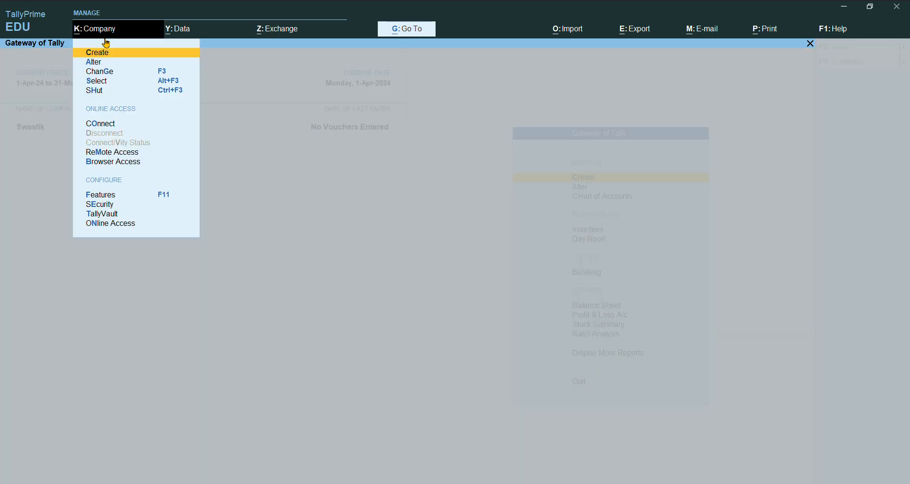
{"action": "left_click", "coordinate": [108, 52]}
{"action": "type", "text": "Abc Limited"}
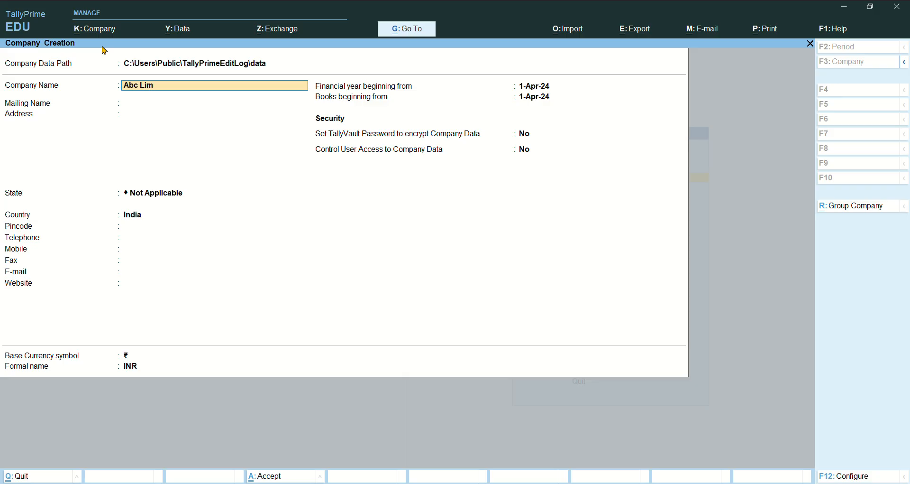
{"action": "key", "text": "BackSpace"}
{"action": "key", "text": "BackSpace"}
{"action": "key", "text": "BackSpace"}
{"action": "key", "text": "BackSpace"}
{"action": "type", "text": "ted"}
{"action": "key", "text": "BackSpace"}
{"action": "key", "text": "BackSpace"}
{"action": "key", "text": "BackSpace"}
{"action": "key", "text": "BackSpace"}
{"action": "key", "text": "BackSpace"}
{"action": "type", "text": "Enterprises"}
{"action": "key", "text": "Return"}
- Set the address to New Delhi and state to Delhi, keeping books beginning 1-Apr-24
{"action": "type", "text": "New Delhi"}
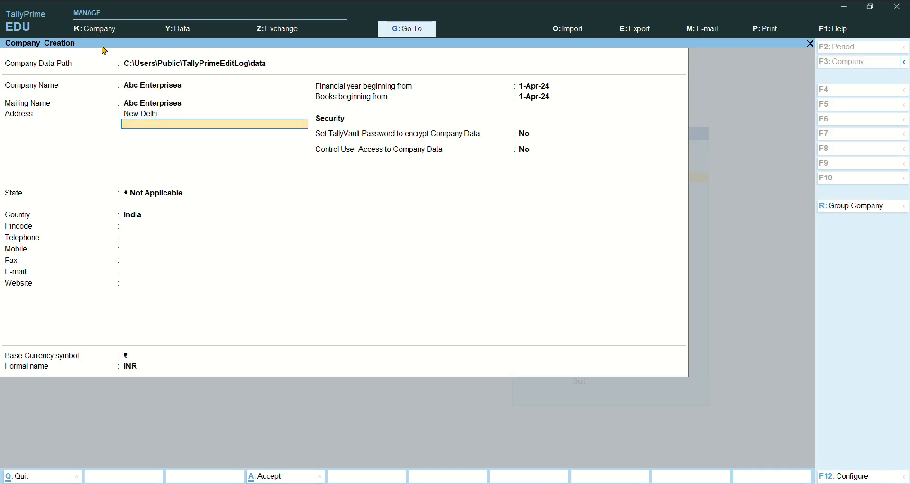
{"action": "key", "text": "Return"}
{"action": "key", "text": "Return"}
{"action": "key", "text": "Return"}
{"action": "key", "text": "BackSpace"}
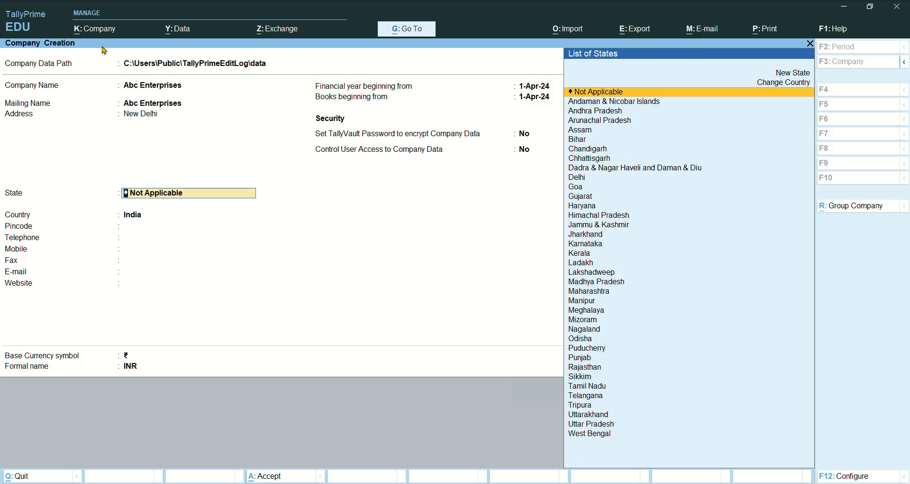
{"action": "key", "text": "Down"}
{"action": "key", "text": "Down"}
{"action": "key", "text": "Down"}
{"action": "key", "text": "Down"}
{"action": "key", "text": "Down"}
{"action": "key", "text": "Down"}
{"action": "key", "text": "Down"}
{"action": "key", "text": "Down"}
{"action": "key", "text": "Down"}
{"action": "key", "text": "Return"}
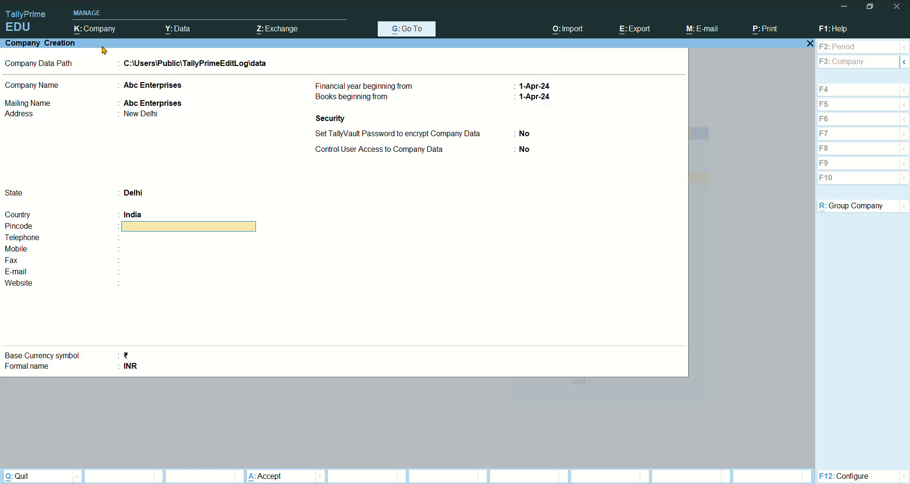
{"action": "key", "text": "Return"}
{"action": "key", "text": "Return"}
{"action": "key", "text": "Return"}
{"action": "key", "text": "Return"}
{"action": "key", "text": "Return"}
{"action": "key", "text": "Return"}
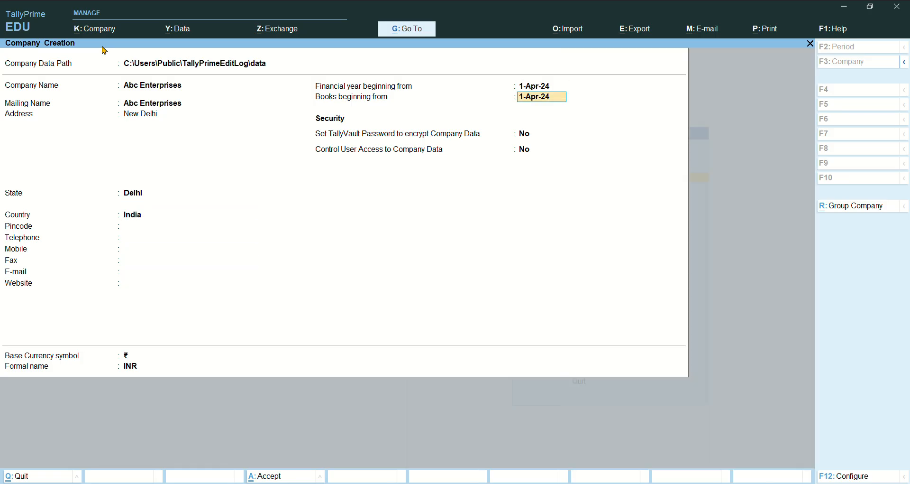
{"action": "key", "text": "BackSpace"}
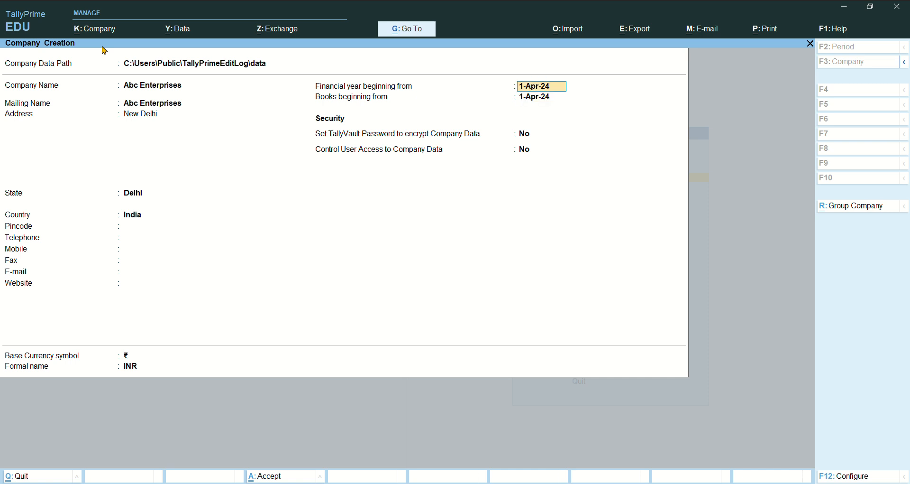
{"action": "key", "text": "Return"}
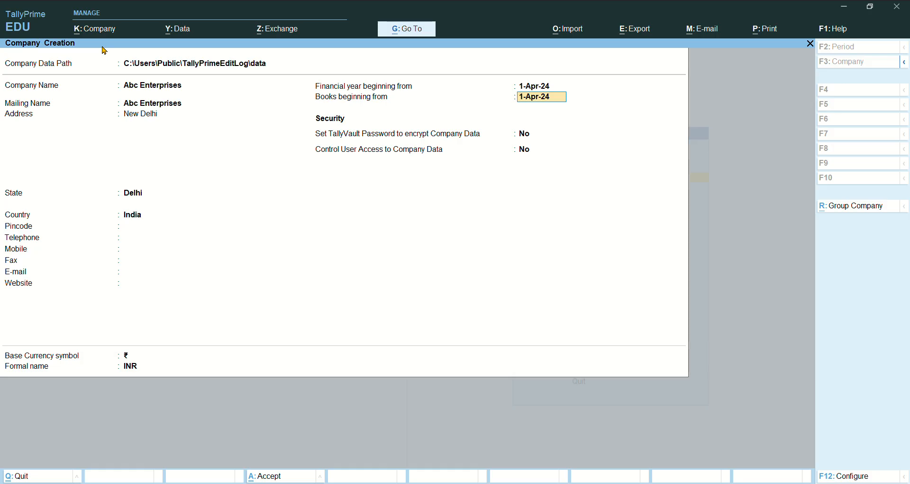
{"action": "key", "text": "Return"}
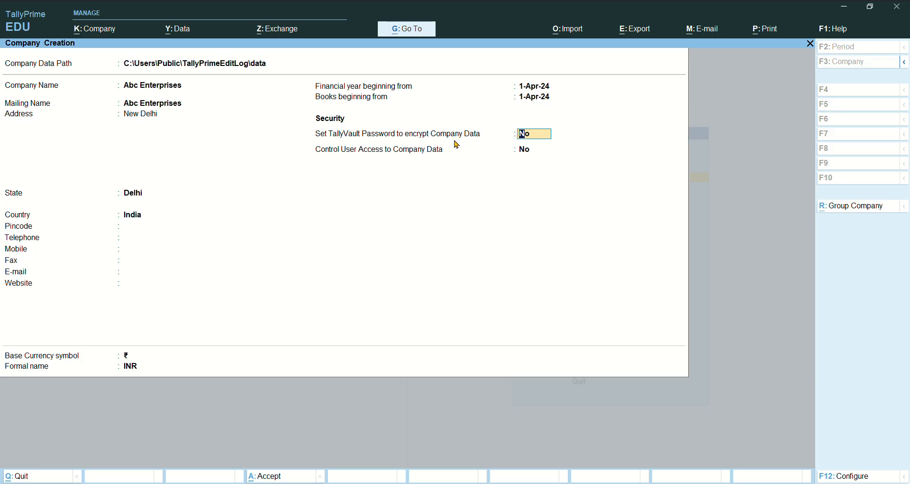
- Turn on TallyVault encryption with a confirmed password and accept the Abc Enterprises form
{"action": "type", "text": "y"}
{"action": "key", "text": "Return"}
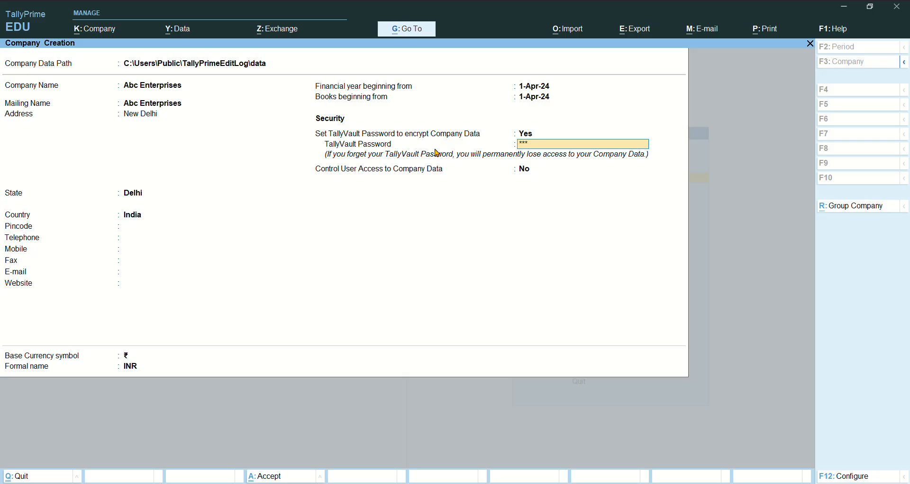
{"action": "key", "text": "Return"}
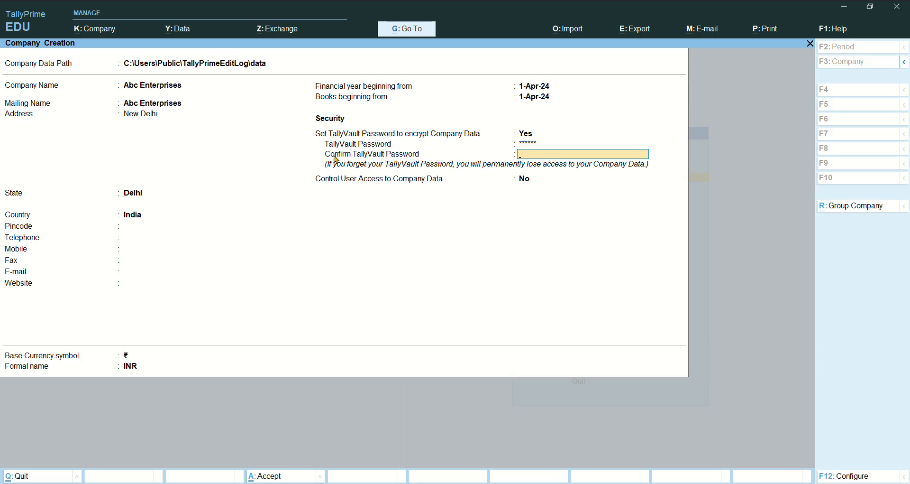
{"action": "type", "text": "******"}
{"action": "key", "text": "Return"}
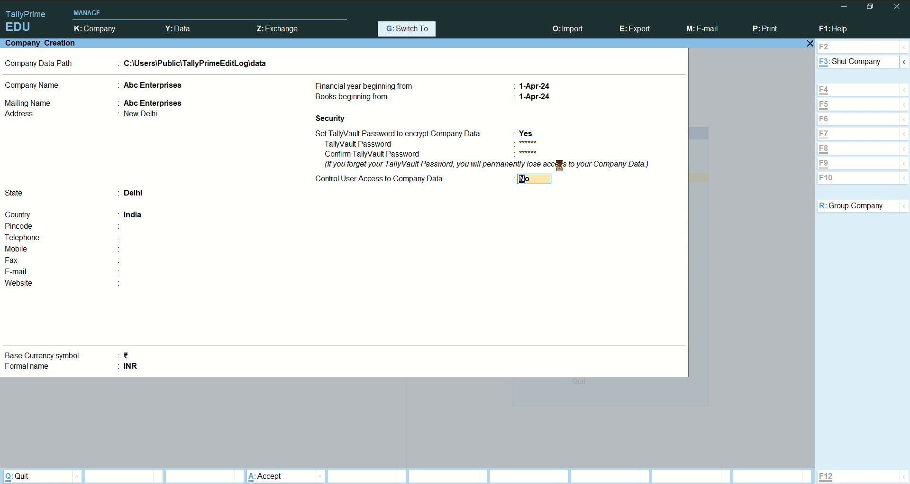
{"action": "key", "text": "Return"}
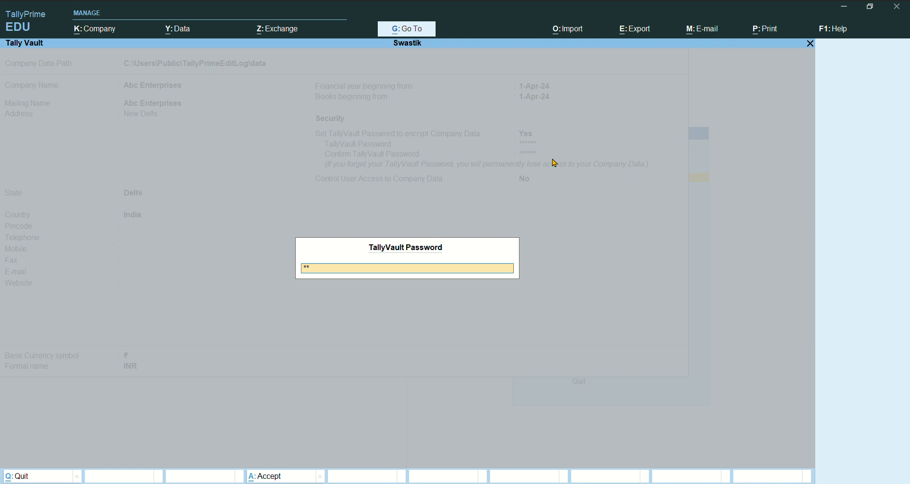
- Submit the TallyVault password and accept the default company features for Abc Enterprises
{"action": "key", "text": "Return"}
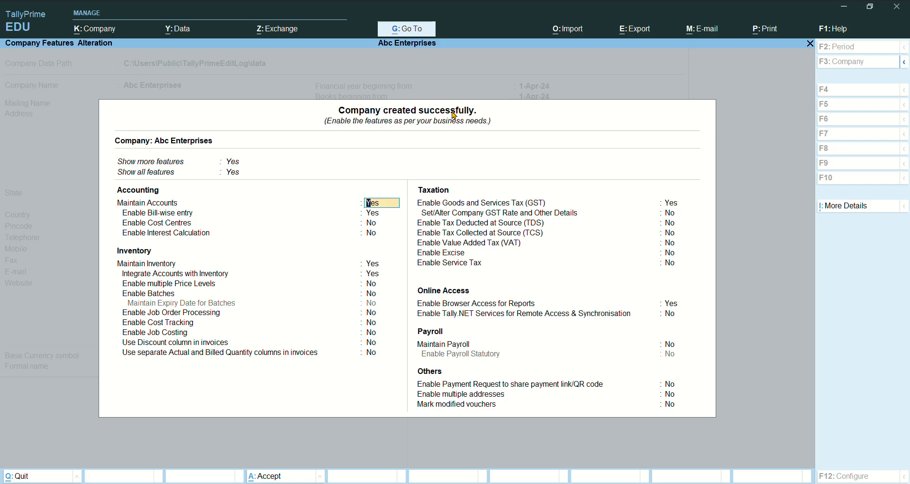
{"action": "key", "text": "ctrl+a"}
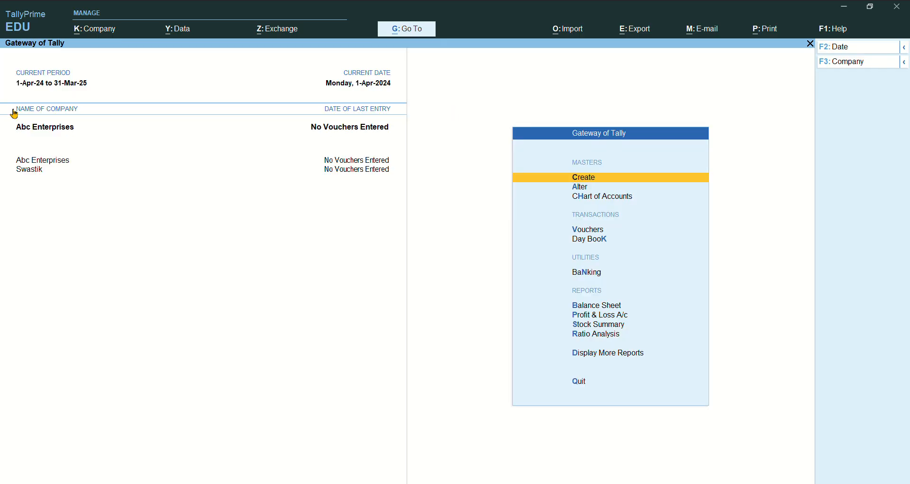
- Shut Abc Enterprises from the Company menu, leaving Swastik open
{"action": "left_click", "coordinate": [110, 33]}
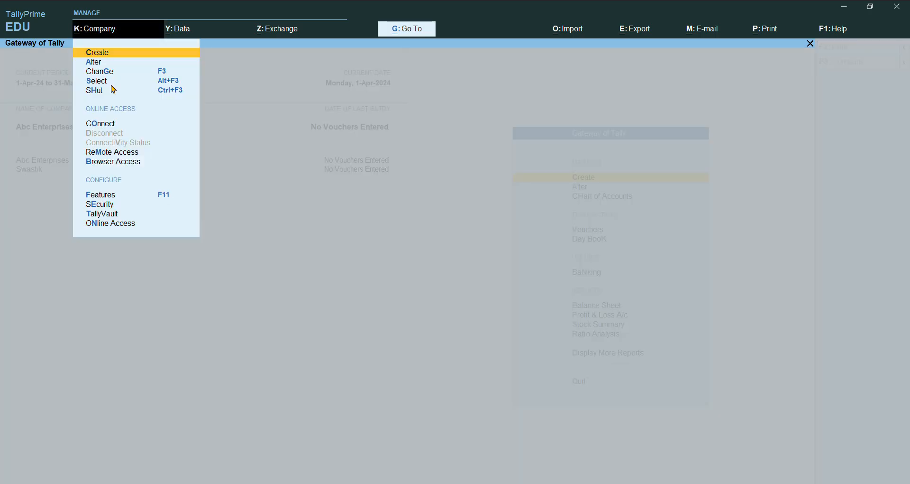
{"action": "left_click", "coordinate": [174, 93]}
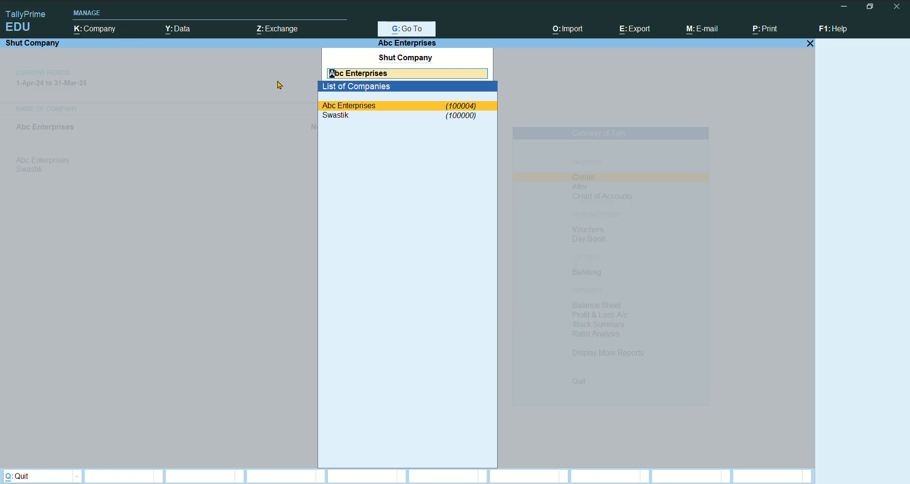
{"action": "left_click", "coordinate": [342, 107]}
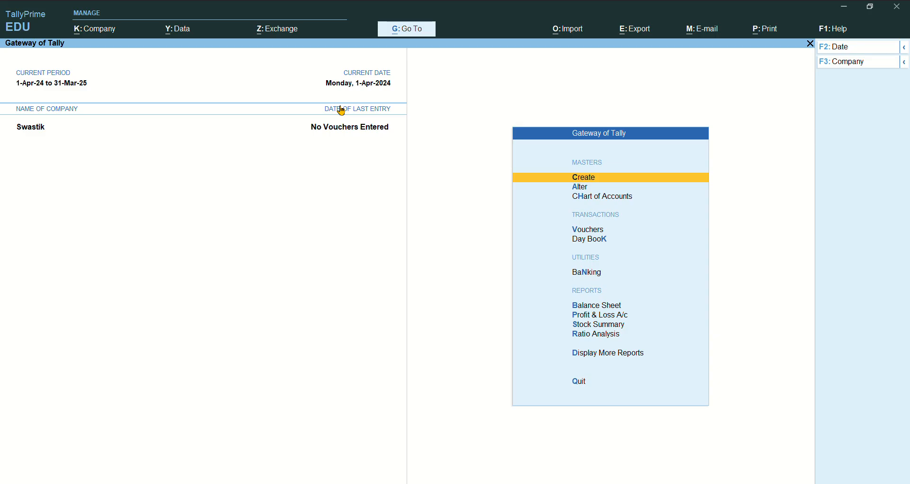
- Select encrypted company 100004 and open it with its TallyVault password
{"action": "left_click", "coordinate": [91, 32]}
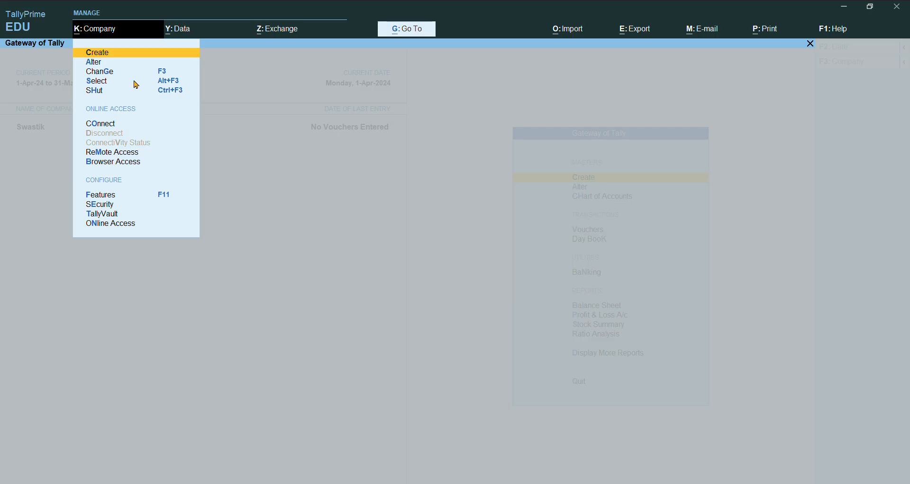
{"action": "left_click", "coordinate": [174, 84]}
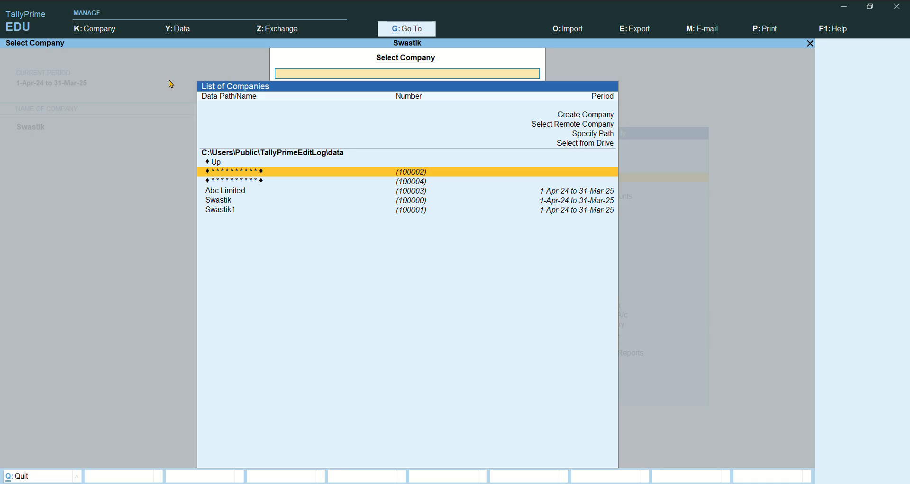
{"action": "key", "text": "Down"}
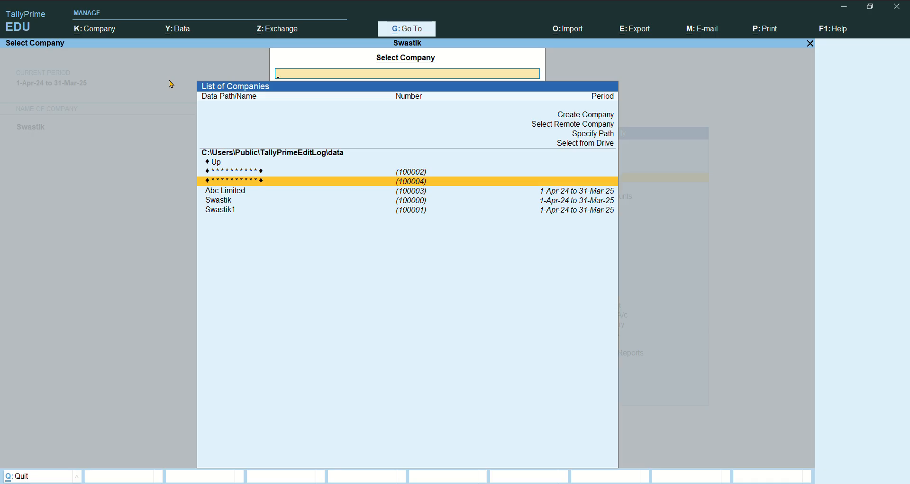
{"action": "key", "text": "Up"}
{"action": "key", "text": "Down"}
{"action": "key", "text": "Up"}
{"action": "key", "text": "Down"}
{"action": "key", "text": "Up"}
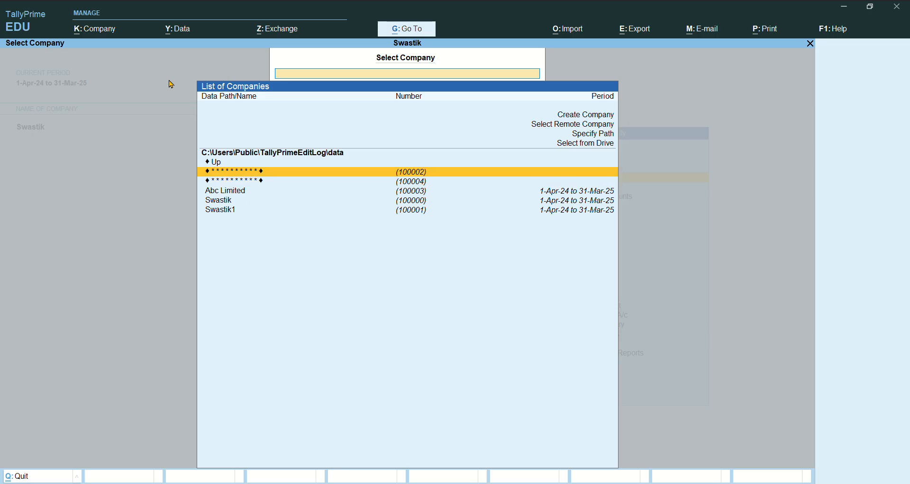
{"action": "key", "text": "Down"}
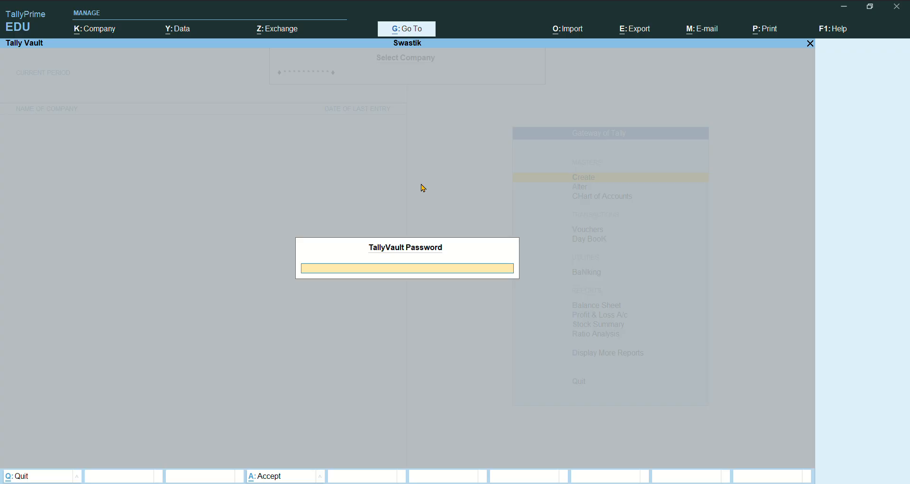
{"action": "key", "text": "Return"}
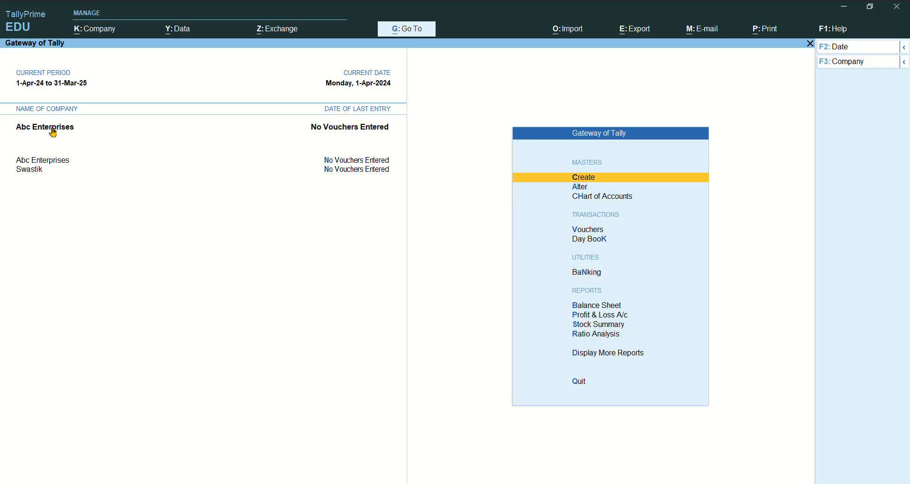
- Create a new company named Abcd Limited with address New Delhi and state Delhi
{"action": "left_click", "coordinate": [102, 30]}
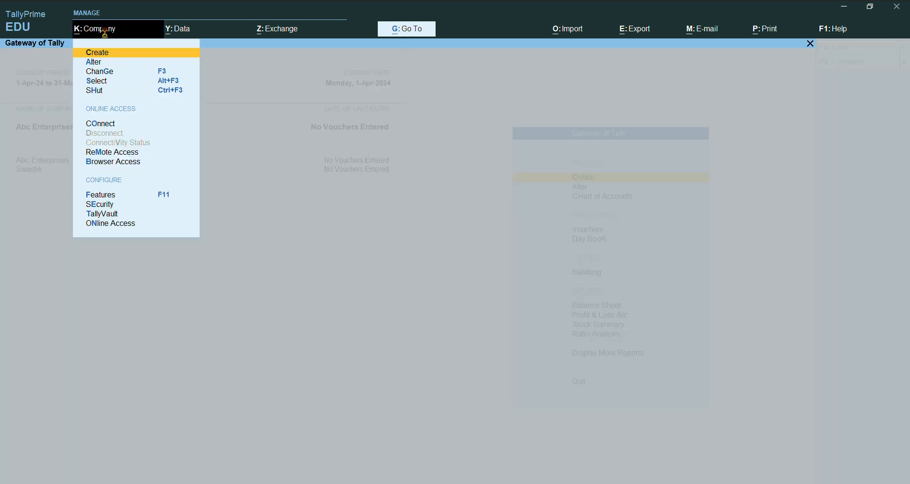
{"action": "key", "text": "Return"}
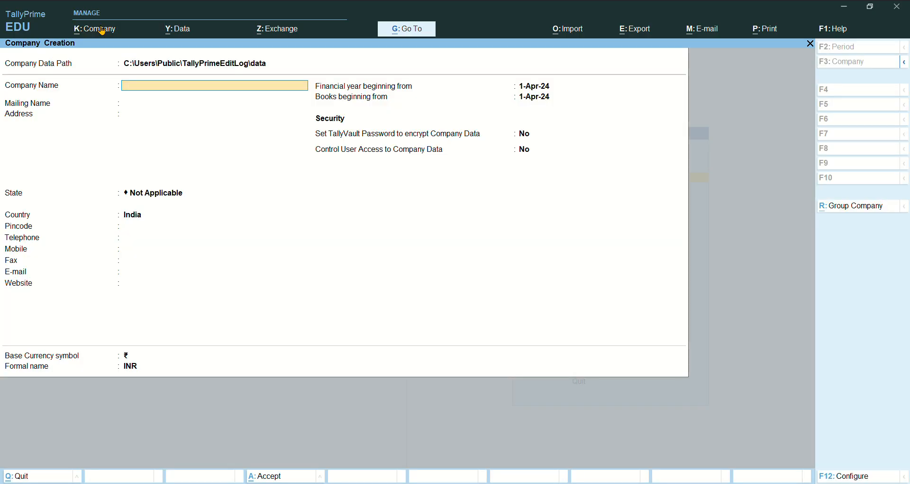
{"action": "type", "text": "Abcd"}
{"action": "type", "text": " Lim"}
{"action": "type", "text": "tired"}
{"action": "key", "text": "BackSpace"}
{"action": "key", "text": "BackSpace"}
{"action": "key", "text": "BackSpace"}
{"action": "key", "text": "BackSpace"}
{"action": "type", "text": "ited"}
{"action": "key", "text": "Return"}
{"action": "key", "text": "Return"}
{"action": "type", "text": "N"}
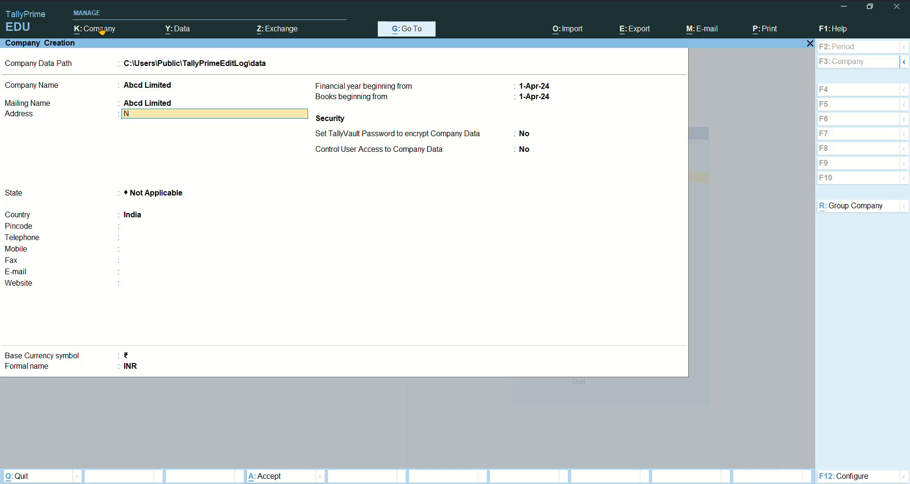
{"action": "type", "text": "ew Delhi"}
{"action": "key", "text": "Return"}
{"action": "key", "text": "Return"}
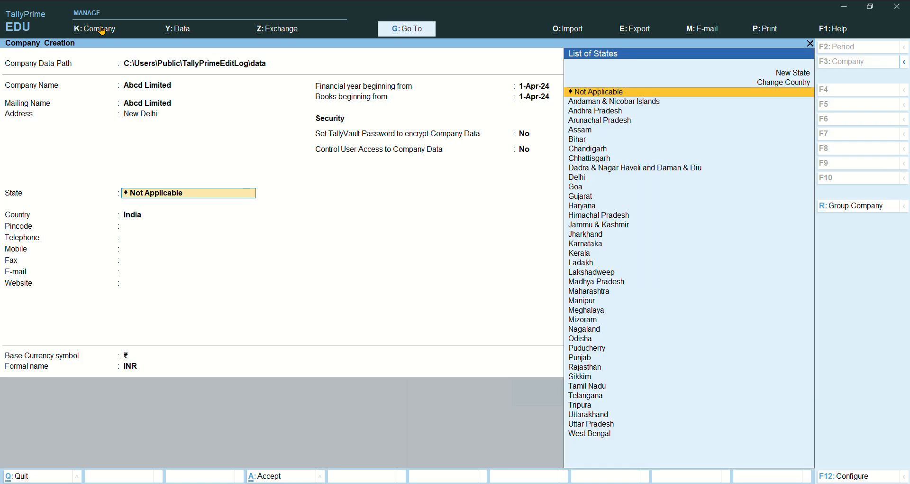
{"action": "type", "text": "De"}
{"action": "key", "text": "Return"}
{"action": "key", "text": "Return"}
{"action": "key", "text": "Return"}
{"action": "key", "text": "Return"}
{"action": "key", "text": "Return"}
{"action": "key", "text": "Return"}
{"action": "key", "text": "Return"}
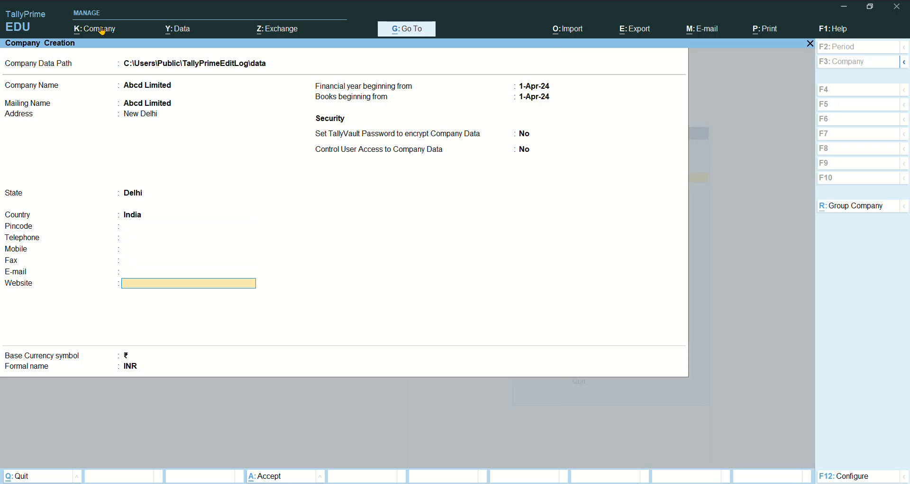
- Turn on user access control with an administrator username and password, then save
{"action": "key", "text": "Return"}
{"action": "key", "text": "Return"}
{"action": "key", "text": "Return"}
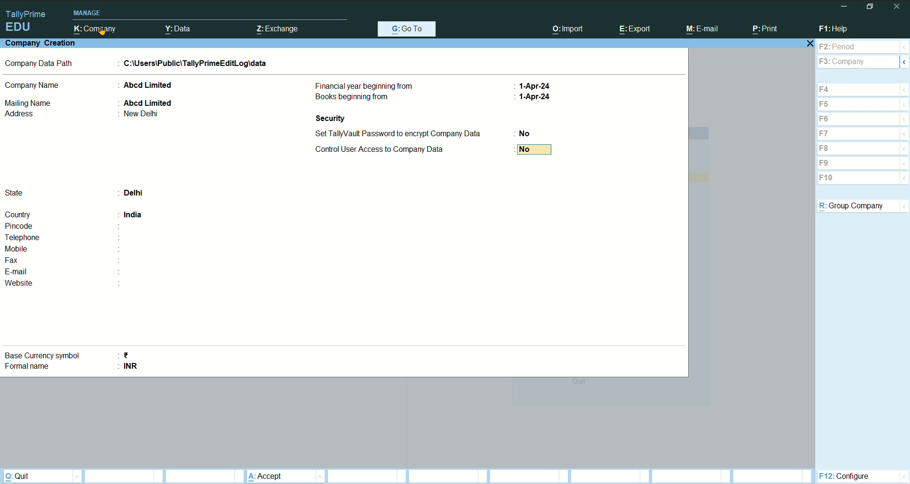
{"action": "key", "text": "y"}
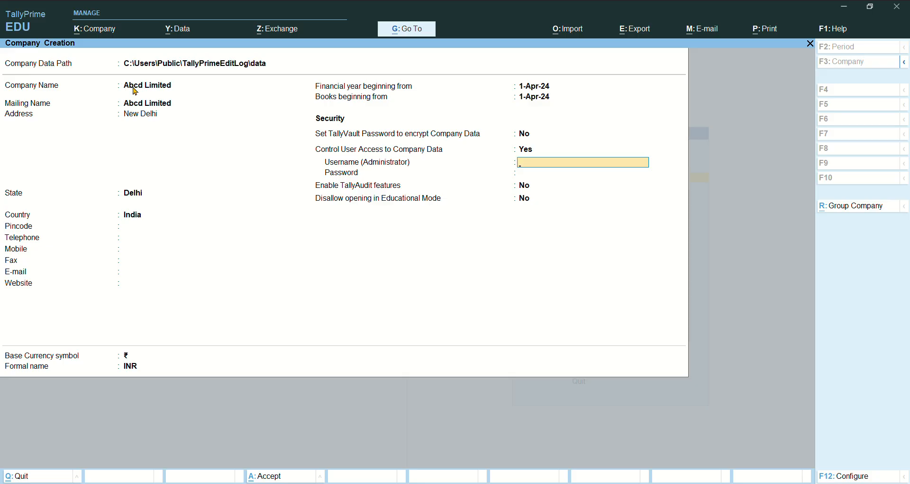
{"action": "type", "text": "abcd"}
{"action": "key", "text": "Return"}
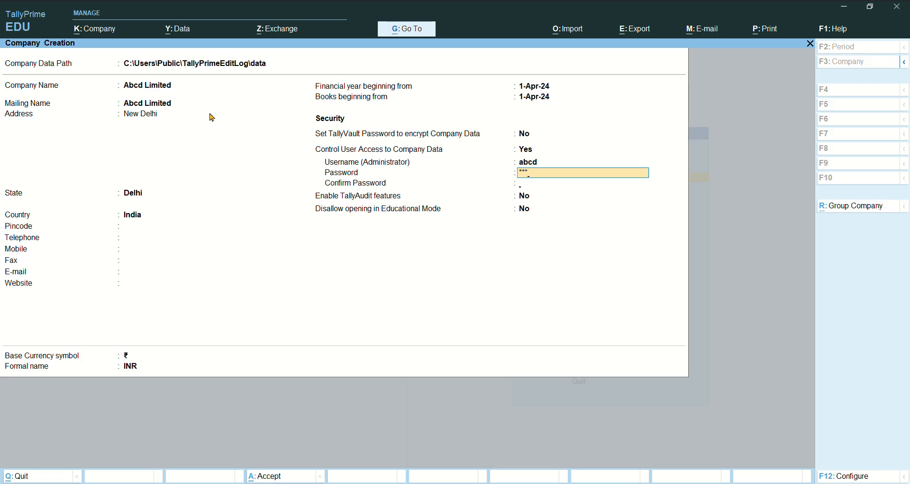
{"action": "type", "text": "***"}
{"action": "key", "text": "Return"}
{"action": "type", "text": "***"}
{"action": "key", "text": "Return"}
{"action": "key", "text": "Return"}
{"action": "key", "text": "ctrl"}
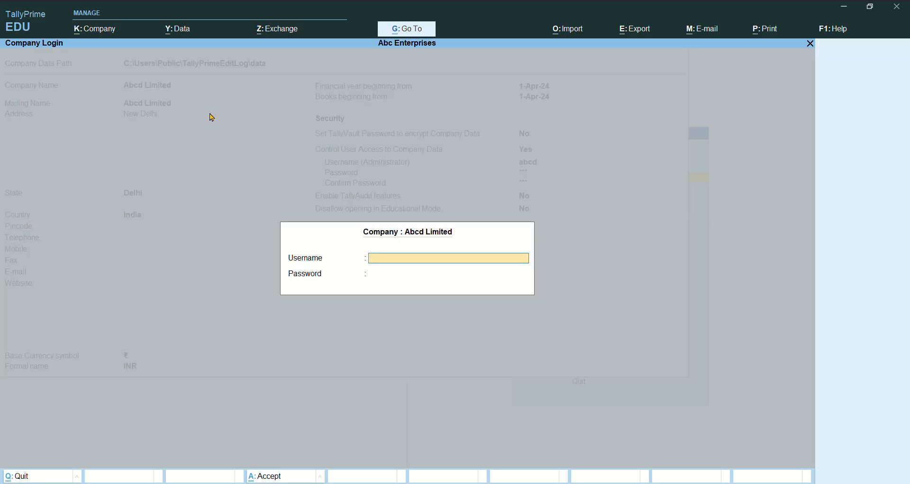
- Dismiss the Abcd Limited login prompt and return to the Gateway of Tally
{"action": "key", "text": "Escape"}
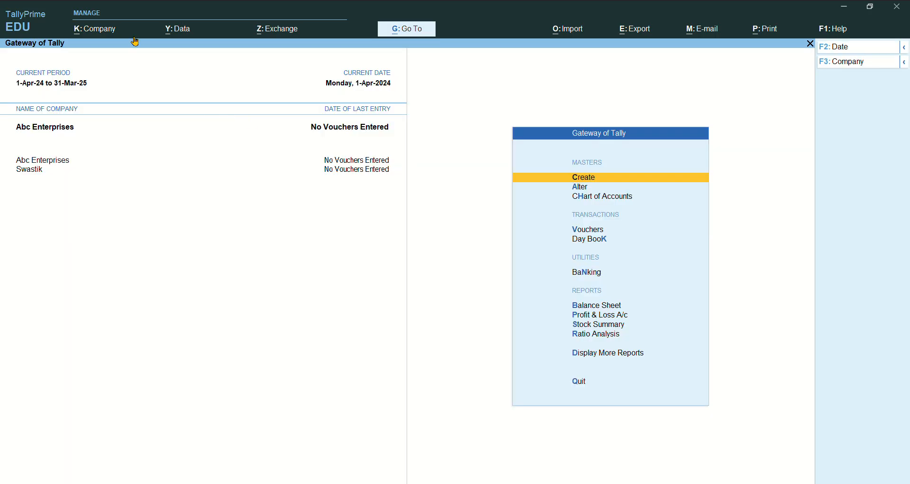
{"action": "left_click", "coordinate": [95, 34]}
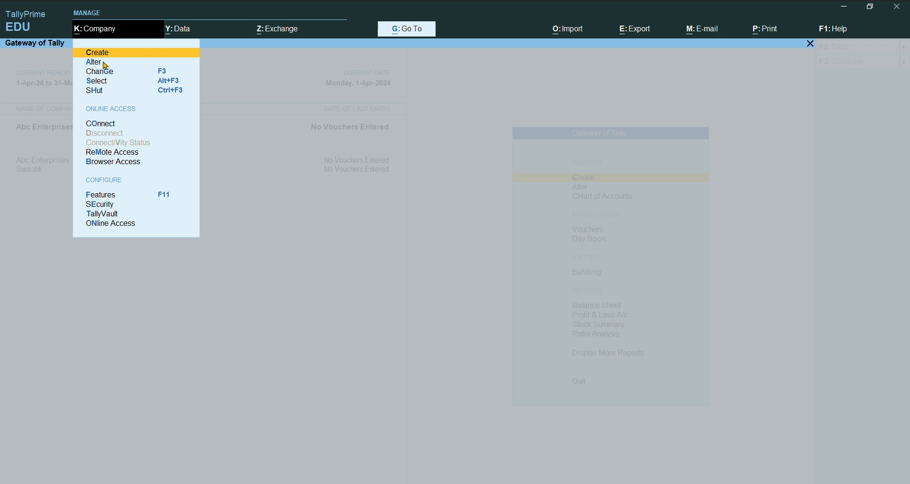
- Select Abcd Limited from the company list and log in with its username and password
{"action": "left_click", "coordinate": [168, 82]}
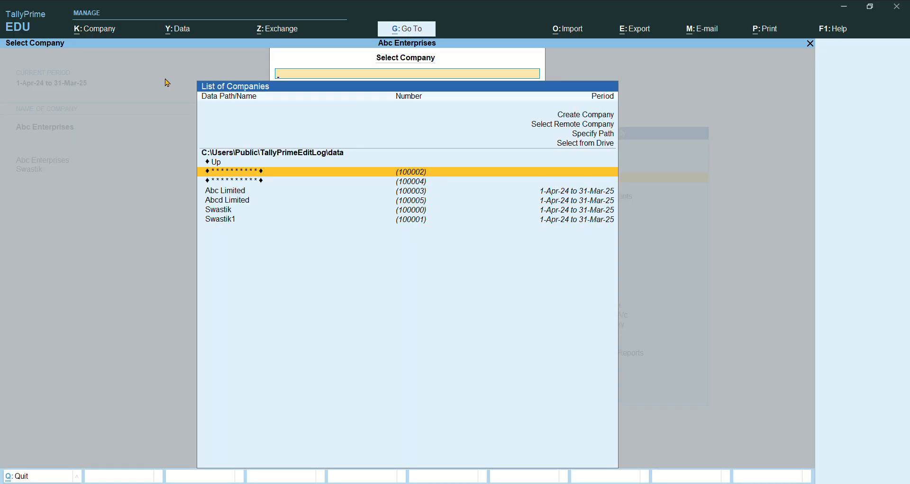
{"action": "key", "text": "Down"}
{"action": "key", "text": "Down"}
{"action": "key", "text": "Down"}
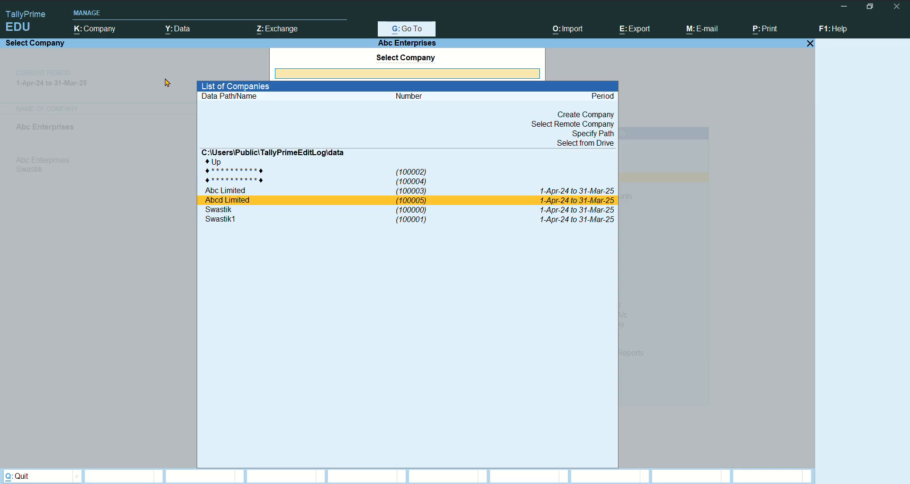
{"action": "key", "text": "Return"}
{"action": "key", "text": "Return"}
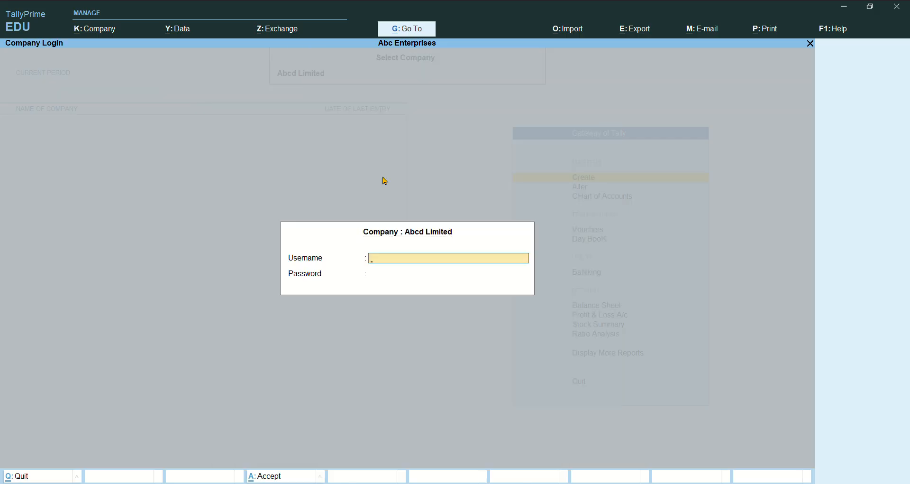
{"action": "type", "text": "abc"}
{"action": "key", "text": "Return"}
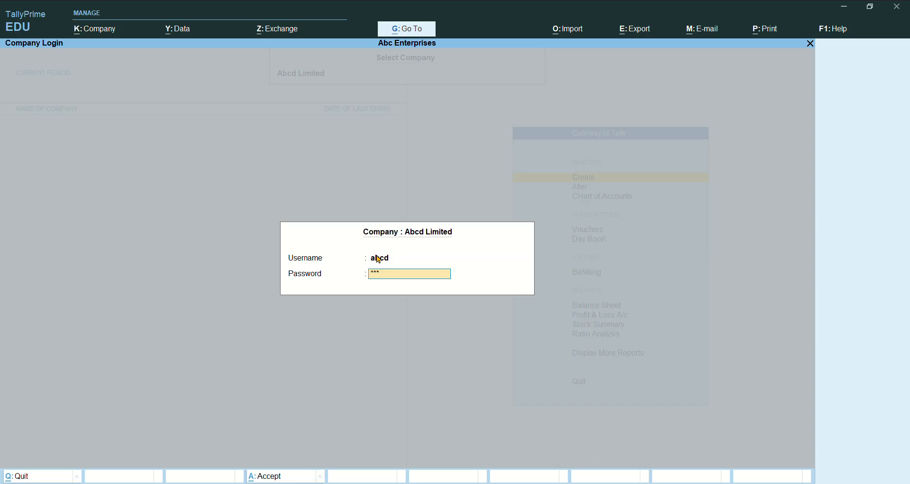
{"action": "key", "text": "Return"}
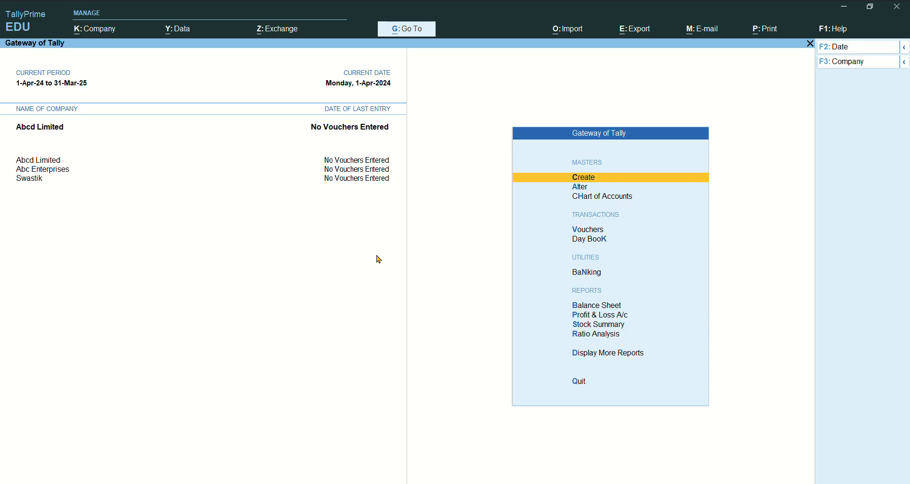
- Start a new company and set all four F12 configuration options to No
{"action": "left_click", "coordinate": [98, 29]}
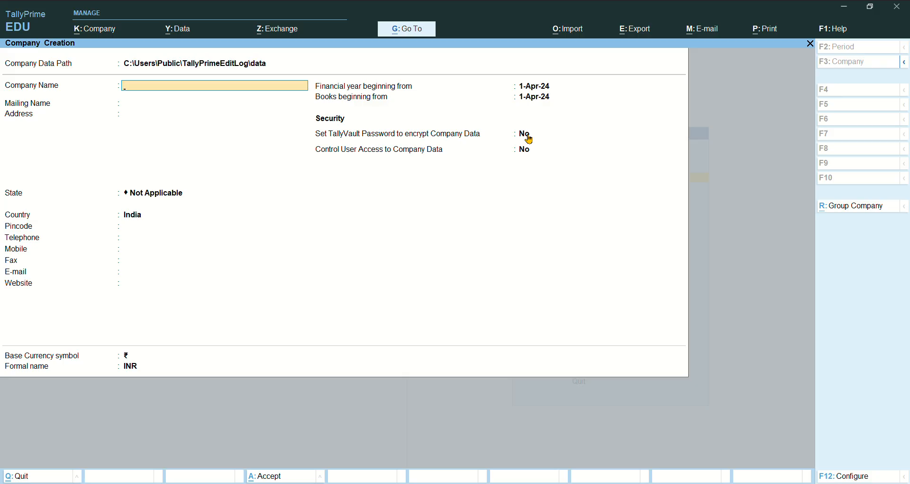
{"action": "key", "text": "F12"}
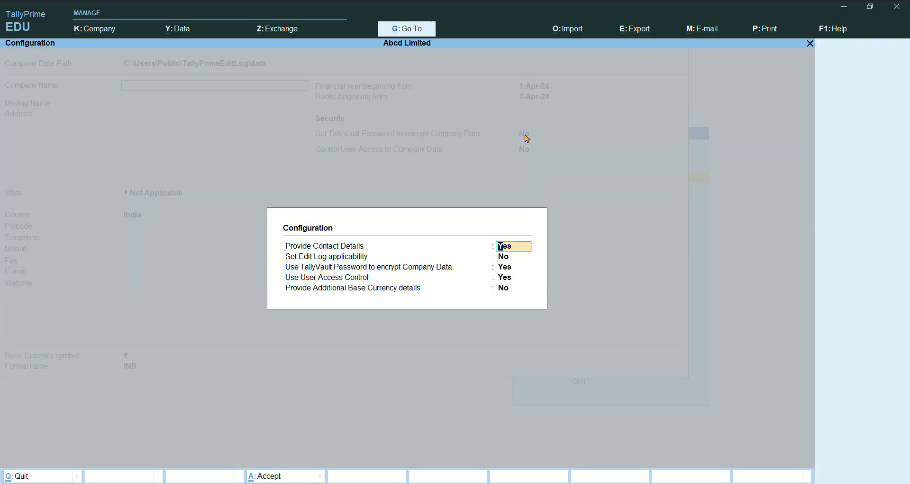
{"action": "type", "text": "n"}
{"action": "key", "text": "Return"}
{"action": "type", "text": "n"}
{"action": "key", "text": "Return"}
{"action": "type", "text": "n"}
{"action": "key", "text": "Return"}
{"action": "type", "text": "n"}
{"action": "key", "text": "Return"}
{"action": "key", "text": "Return"}
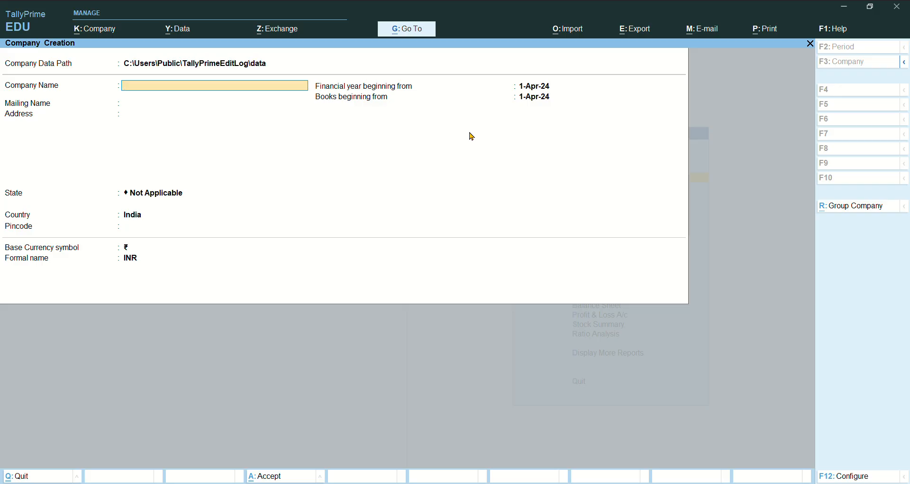
- Re-enable TallyVault and User Access Control in the company creation configuration
{"action": "key", "text": "F12"}
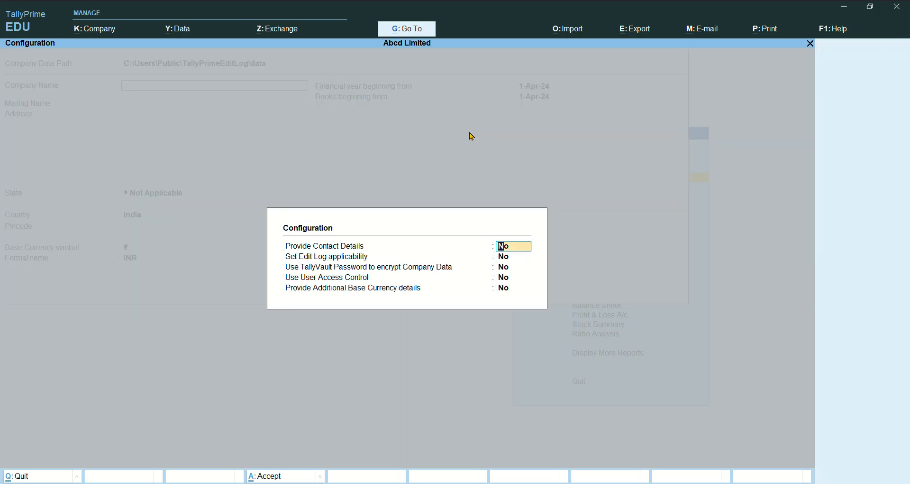
{"action": "key", "text": "Return"}
{"action": "key", "text": "Return"}
{"action": "type", "text": "y"}
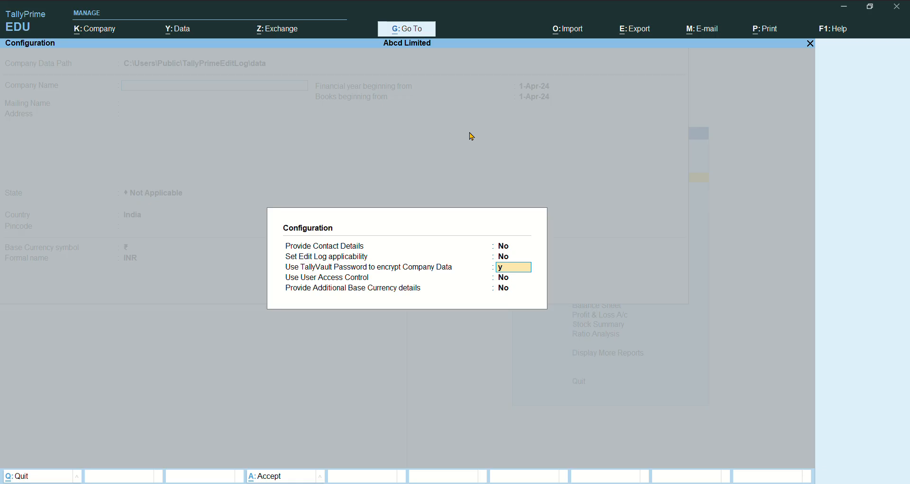
{"action": "key", "text": "Return"}
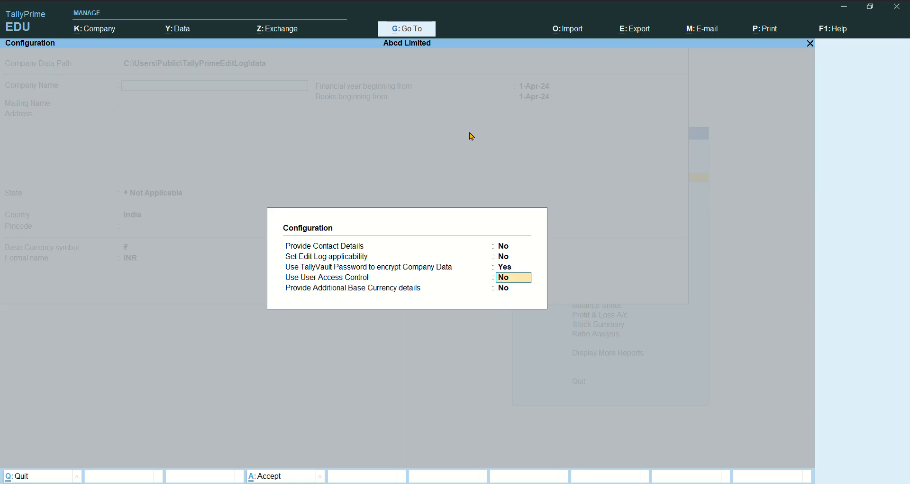
{"action": "type", "text": "y"}
{"action": "key", "text": "Return"}
{"action": "key", "text": "Return"}
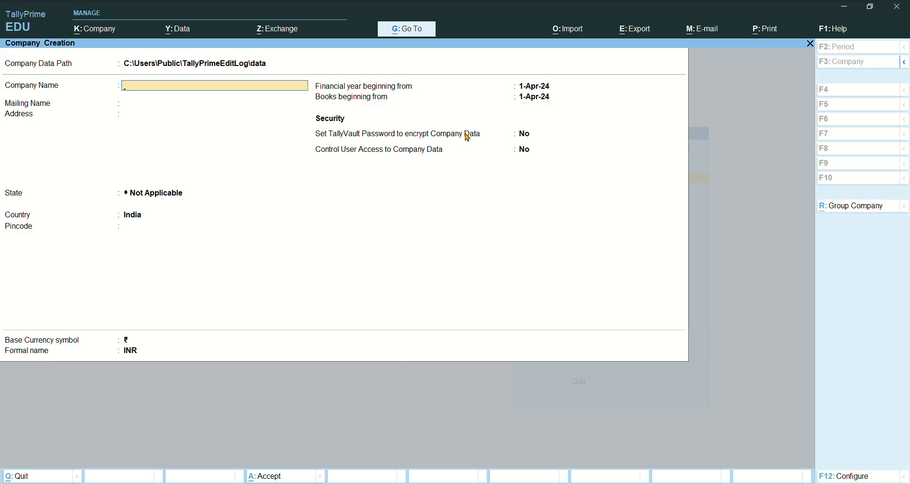
- Save company Xyz with state Delhi and accept its default company features
{"action": "type", "text": "Xys"}
{"action": "key", "text": "Return"}
{"action": "key", "text": "shift+Tab"}
{"action": "type", "text": "Xyz"}
{"action": "key", "text": "Return"}
{"action": "key", "text": "Return"}
{"action": "key", "text": "Return"}
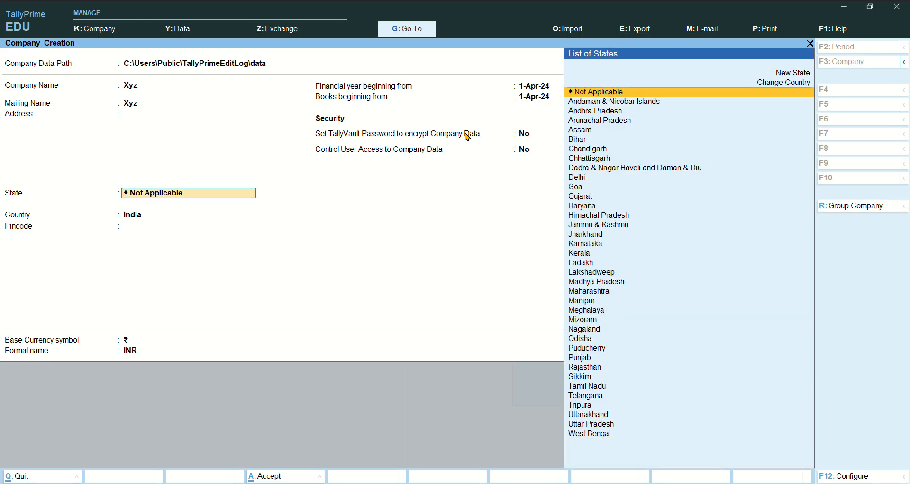
{"action": "type", "text": "del"}
{"action": "key", "text": "Return"}
{"action": "key", "text": "Return"}
{"action": "key", "text": "Return"}
{"action": "key", "text": "Return"}
{"action": "key", "text": "Return"}
{"action": "key", "text": "Return"}
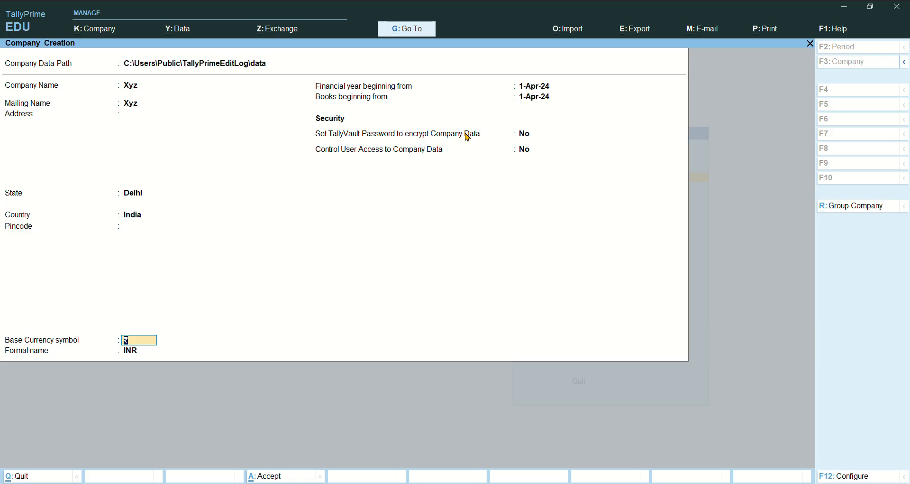
{"action": "key", "text": "ctrl"}
{"action": "key", "text": "ctrl+a"}
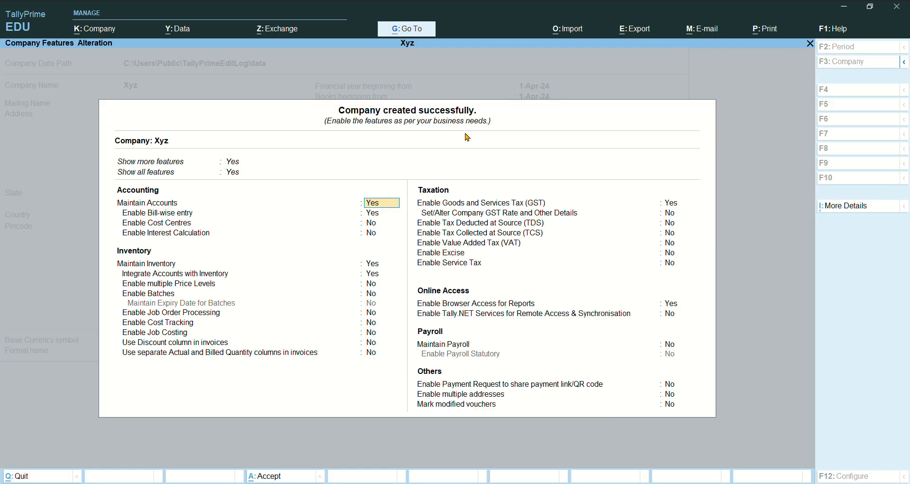
{"action": "key", "text": "ctrl"}
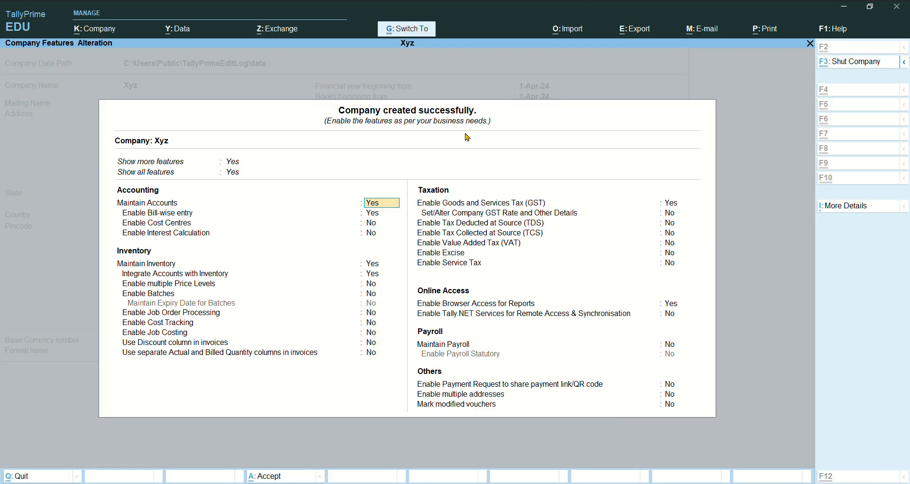
{"action": "key", "text": "ctrl+a"}
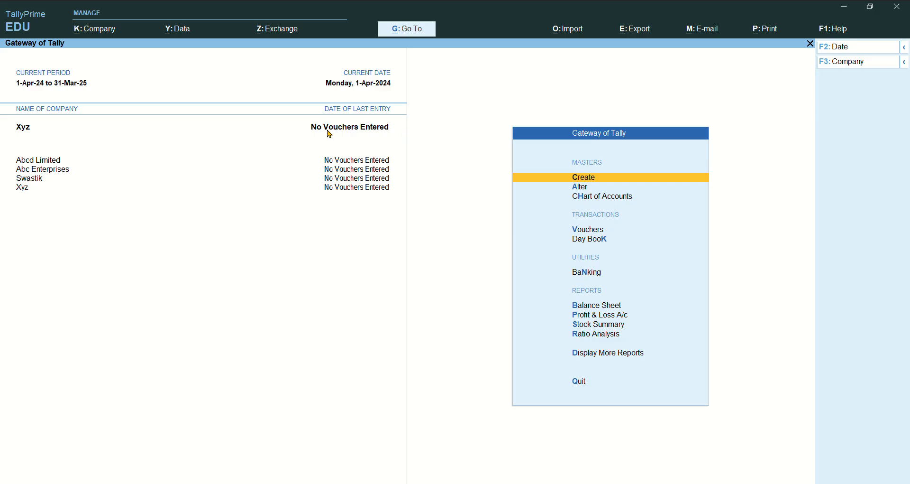
- Shut the company Xyz from the K: Company menu's Shut option
{"action": "left_click", "coordinate": [107, 30]}
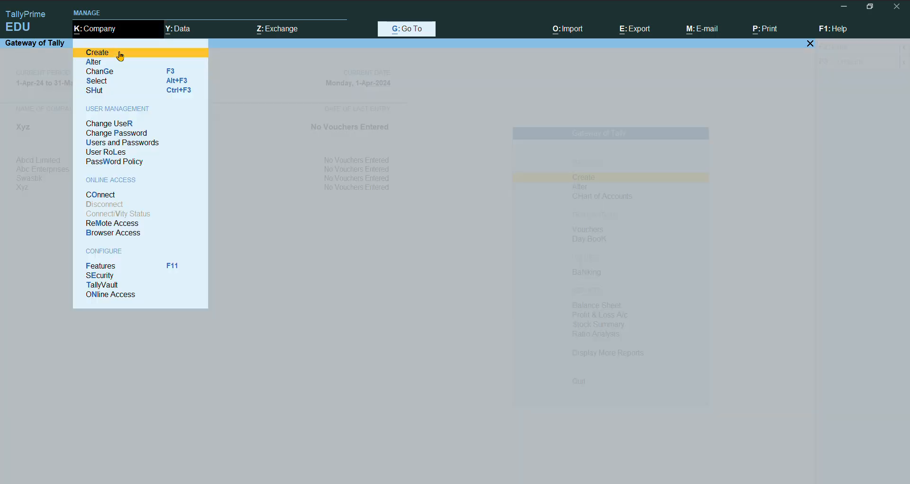
{"action": "key", "text": "Down"}
{"action": "key", "text": "Down"}
{"action": "key", "text": "Down"}
{"action": "key", "text": "Down"}
{"action": "key", "text": "Down"}
{"action": "key", "text": "Up"}
{"action": "key", "text": "Up"}
{"action": "key", "text": "Down"}
{"action": "key", "text": "Return"}
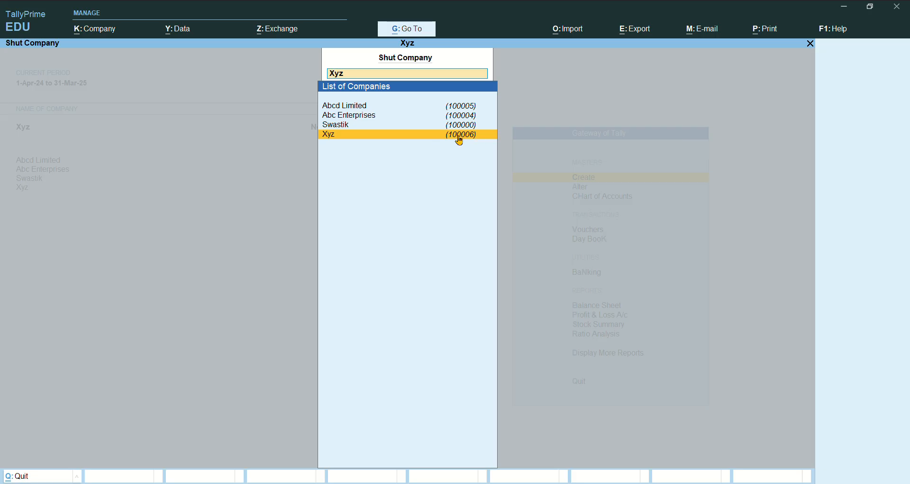
{"action": "left_click", "coordinate": [338, 137]}
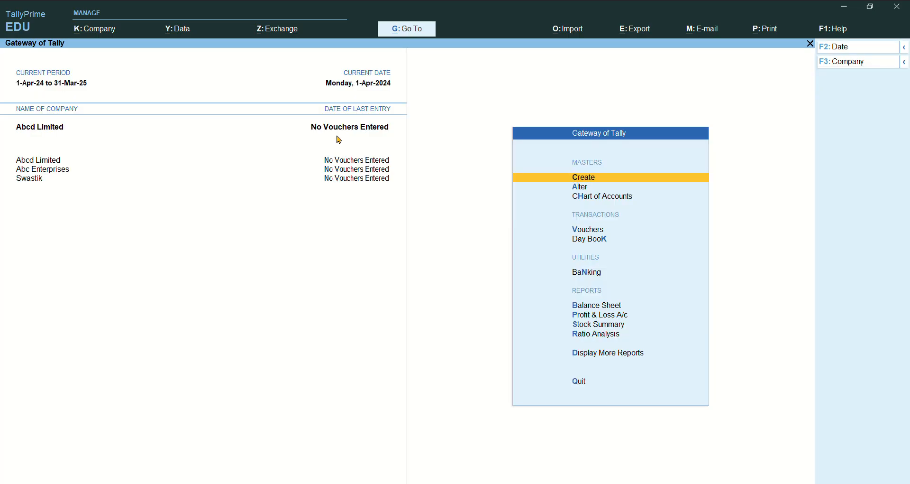
- Reopen Xyz through K: Company > Select, picking it from the List of Companies
{"action": "left_click", "coordinate": [108, 35]}
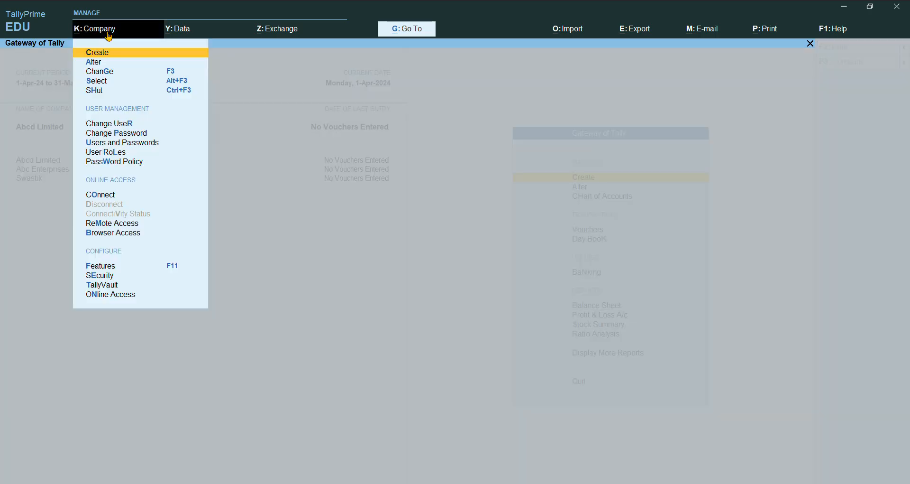
{"action": "key", "text": "Down"}
{"action": "key", "text": "Down"}
{"action": "key", "text": "Down"}
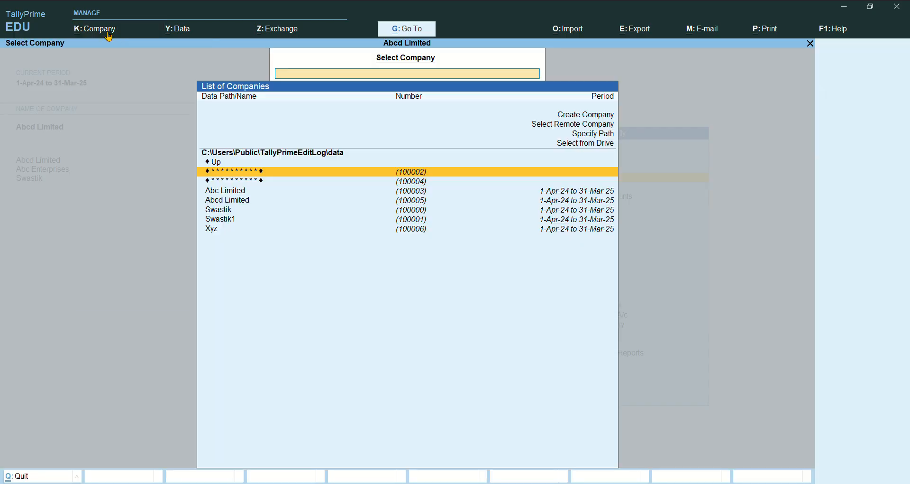
{"action": "key", "text": "Down"}
{"action": "key", "text": "Down"}
{"action": "key", "text": "Down"}
{"action": "key", "text": "Down"}
{"action": "key", "text": "Down"}
{"action": "key", "text": "Down"}
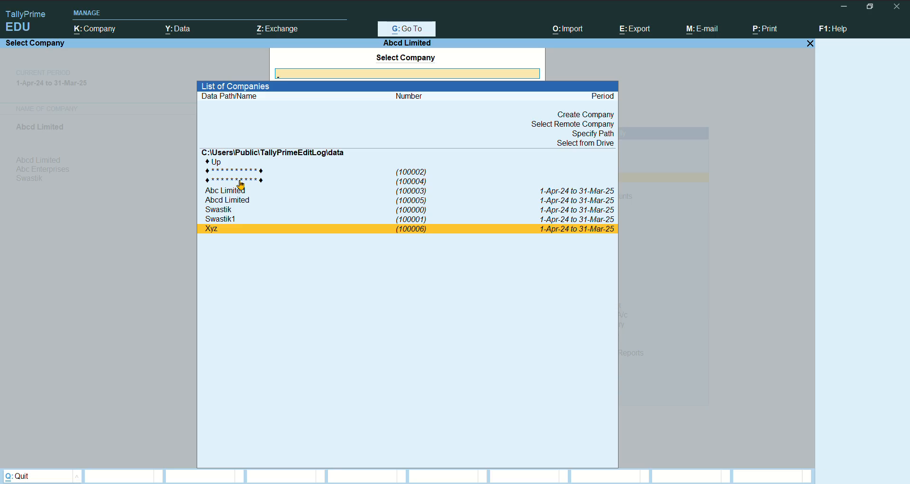
{"action": "left_click", "coordinate": [451, 232]}
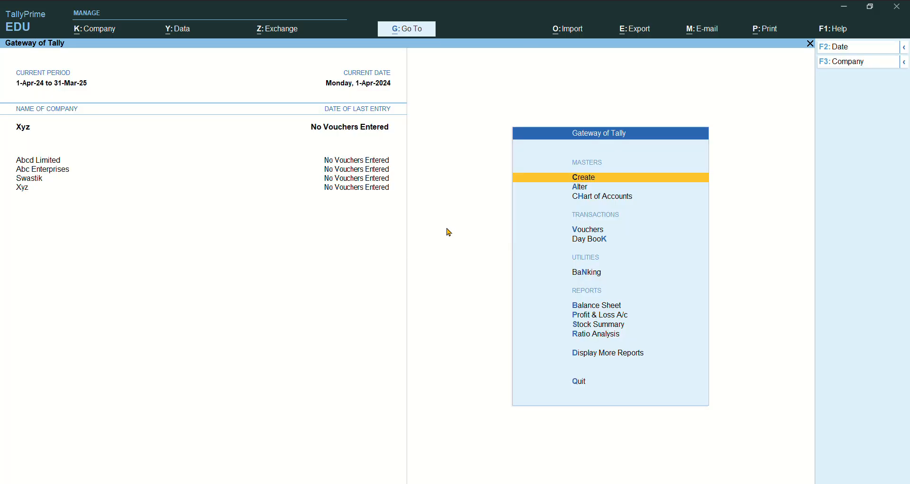